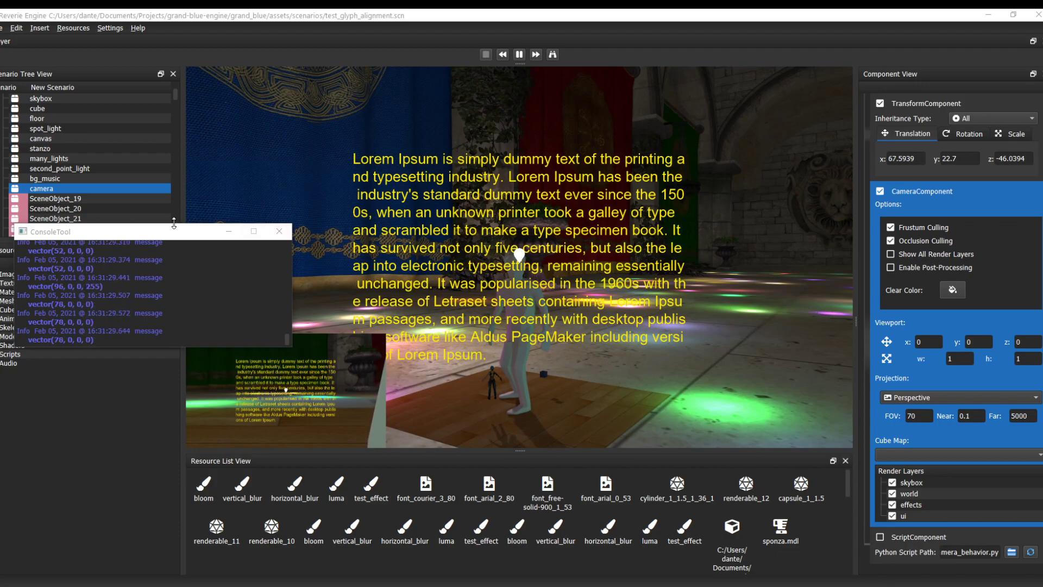
Drag the ConsoleTool window down to the editor's lower-left corner
{"action": "left_click_drag", "start_coordinate": [169, 232], "coordinate": [142, 291]}
Select canvas in the Scenario Tree and uncheck its world render layer, leaving only ui
{"action": "scroll", "coordinate": [143, 184], "scroll_direction": "up", "scroll_amount": 2}
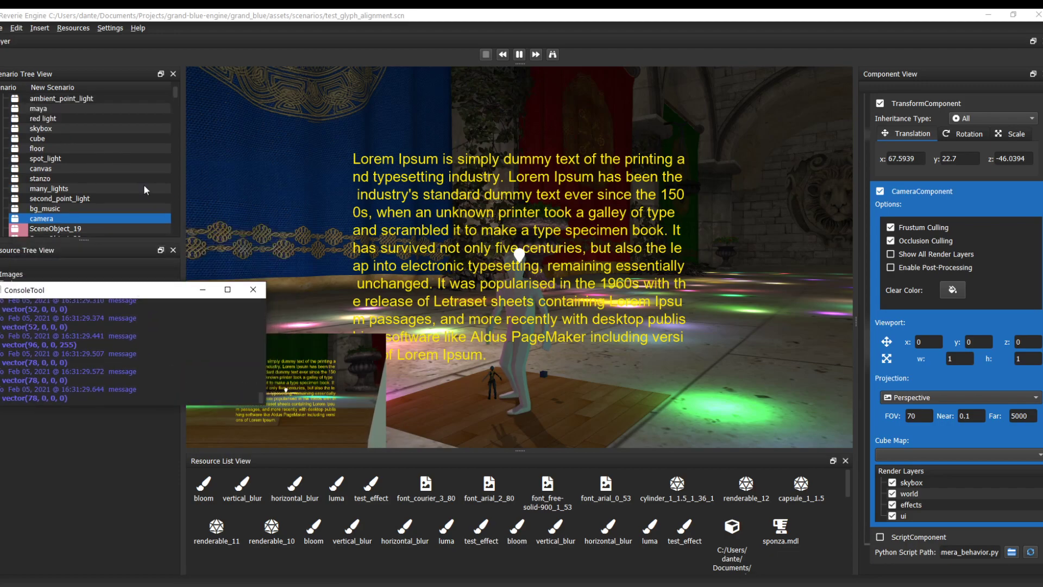
{"action": "left_click", "coordinate": [93, 168]}
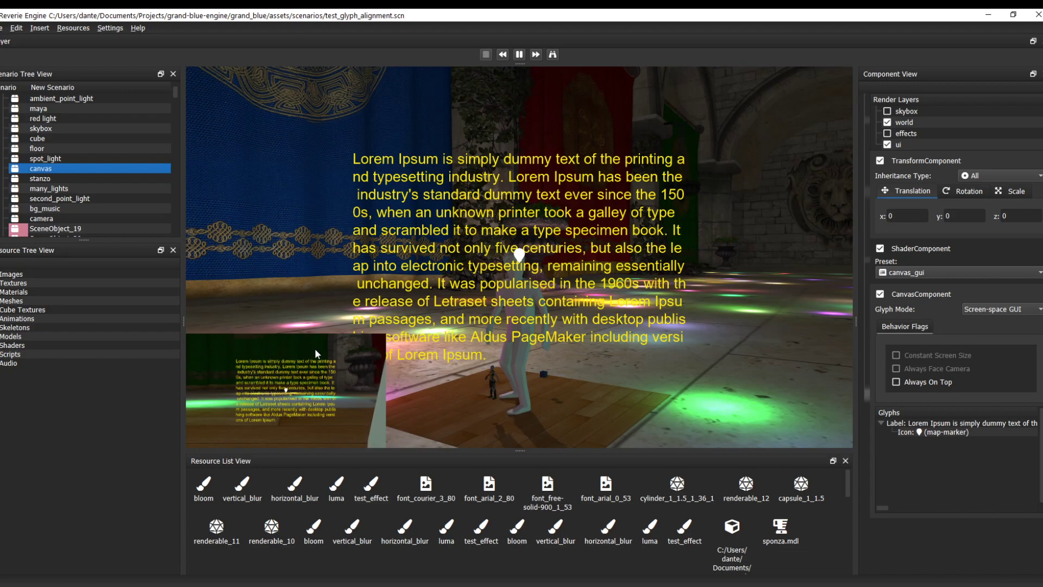
{"action": "left_click", "coordinate": [889, 122]}
Turn off the ui render layer on the SceneObject_19 camera
{"action": "scroll", "coordinate": [90, 172], "scroll_direction": "down", "scroll_amount": 2}
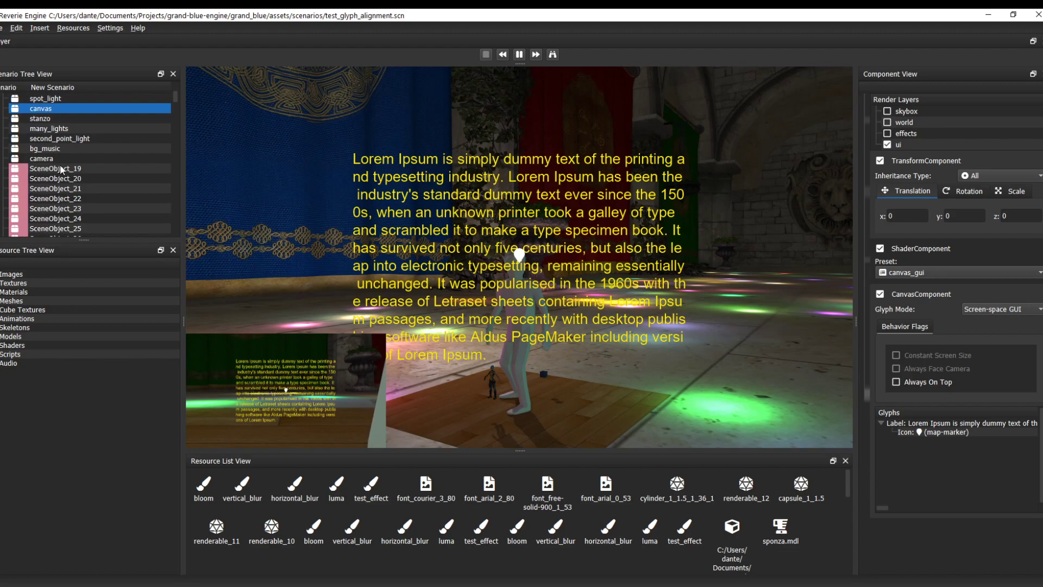
{"action": "left_click", "coordinate": [61, 169]}
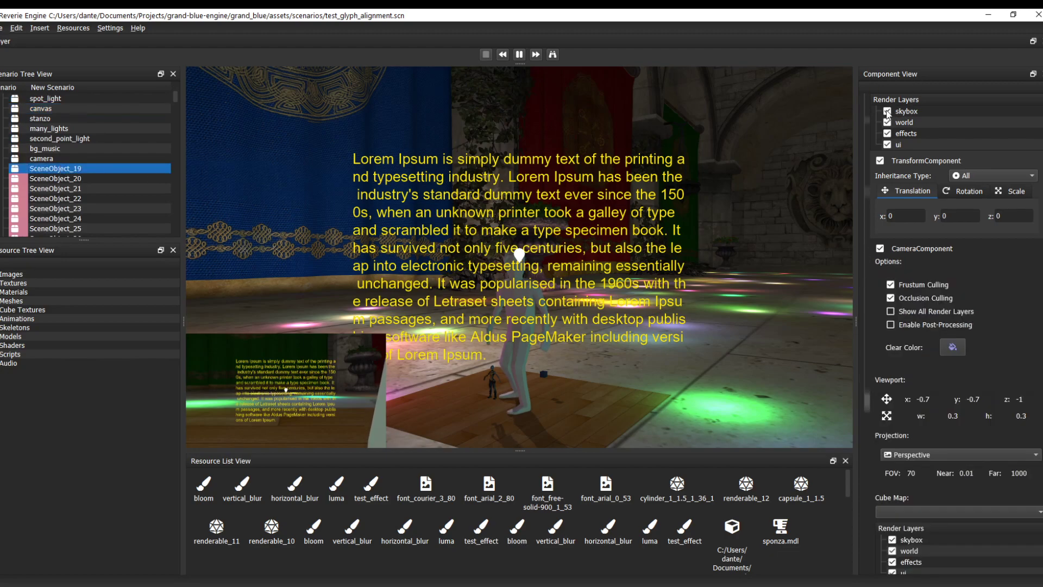
{"action": "left_click", "coordinate": [892, 146]}
Switch the canvas to the world render layer, unchecking ui
{"action": "scroll", "coordinate": [66, 158], "scroll_direction": "up", "scroll_amount": 1}
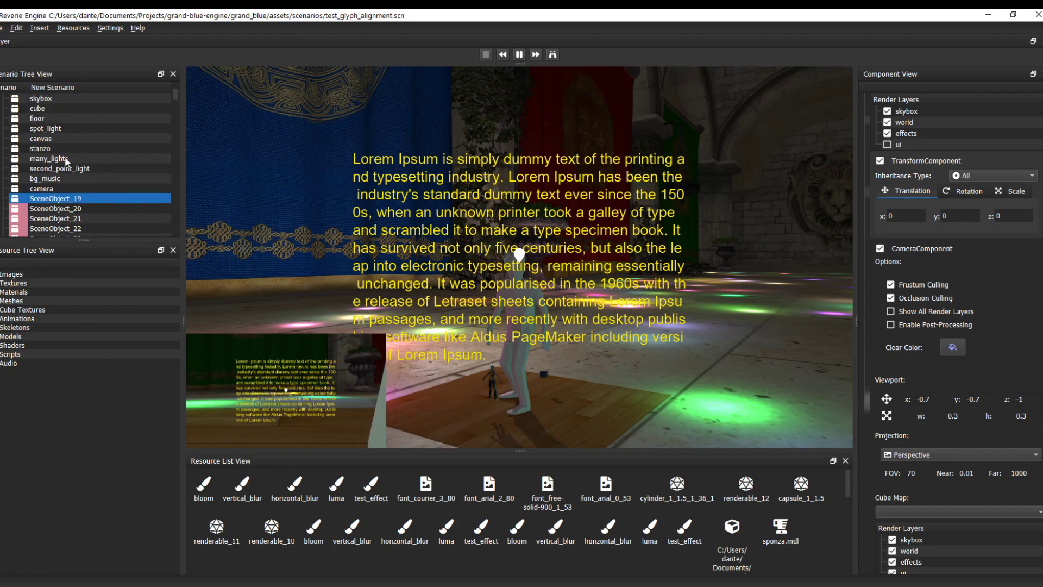
{"action": "left_click", "coordinate": [67, 139]}
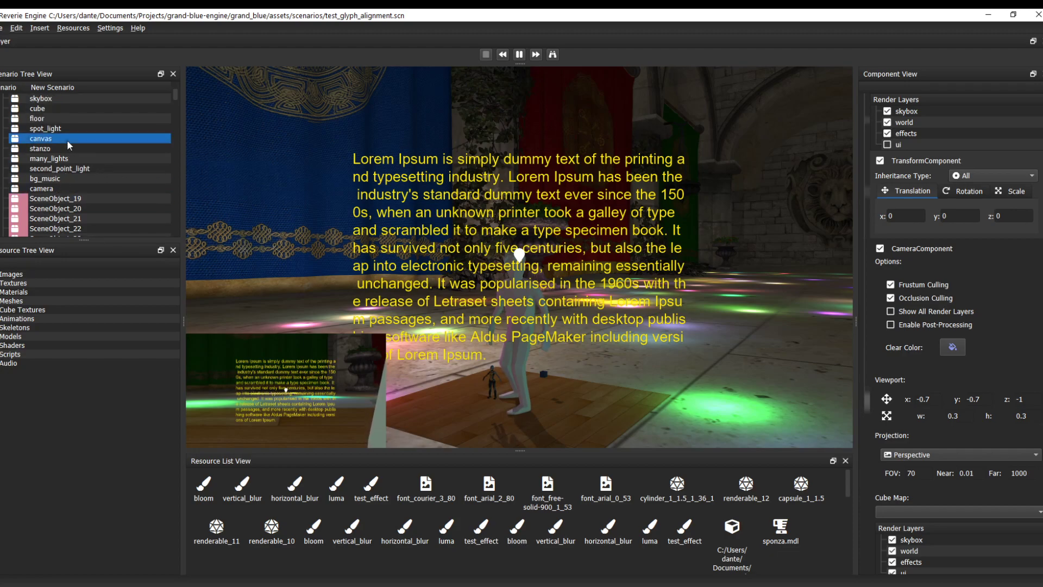
{"action": "left_click", "coordinate": [888, 123]}
{"action": "left_click", "coordinate": [889, 145]}
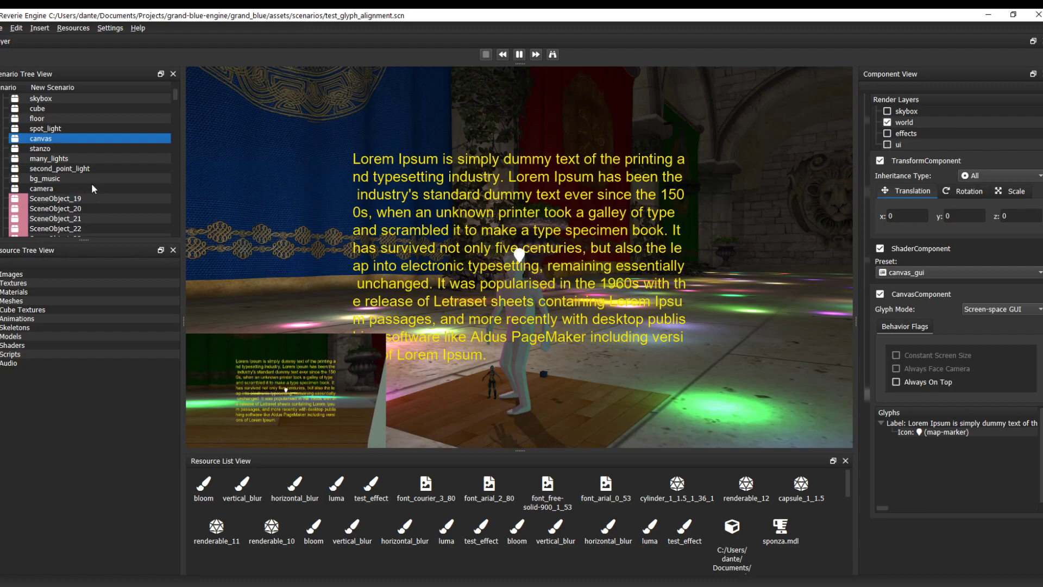
Disable effects and re-enable ui on SceneObject_19, then reopen canvas's Lorem Ipsum label settings
{"action": "left_click", "coordinate": [86, 199]}
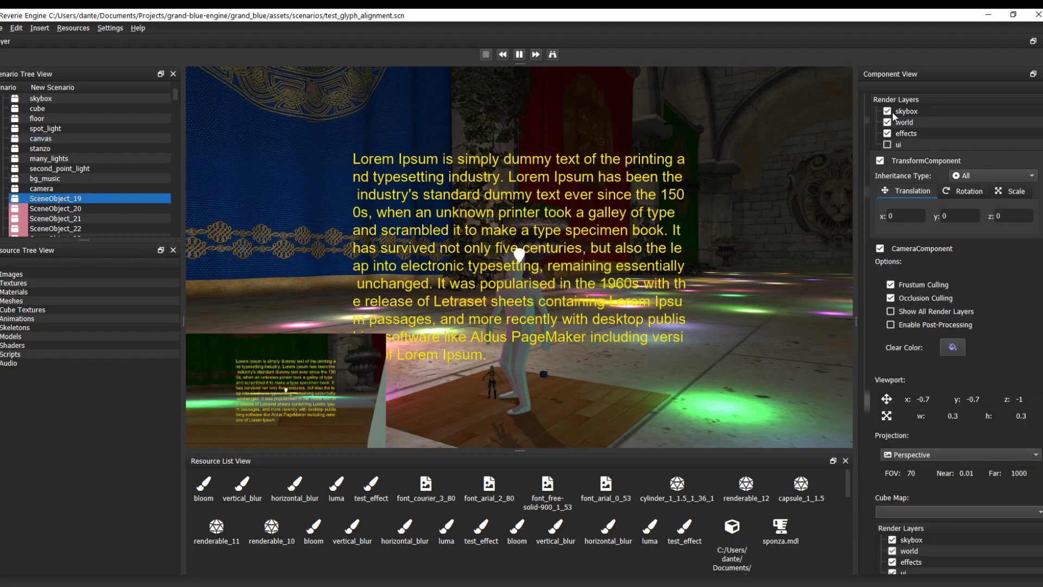
{"action": "left_click", "coordinate": [888, 134]}
{"action": "left_click", "coordinate": [888, 143]}
{"action": "left_click", "coordinate": [53, 140]}
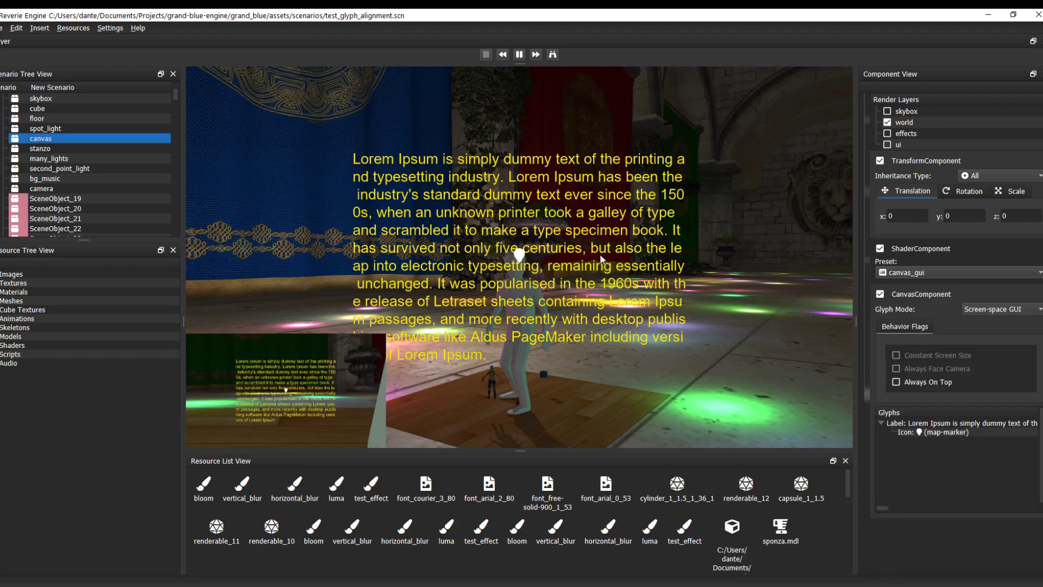
{"action": "double_click", "coordinate": [916, 423]}
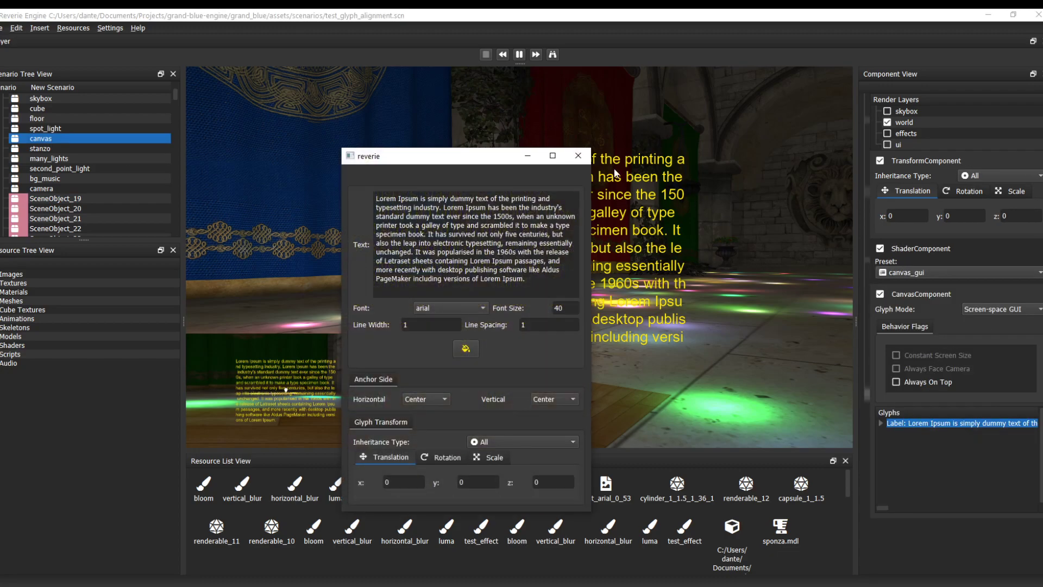
Change the canvas Glyph Mode to World-space Billboard
{"action": "left_click", "coordinate": [577, 157]}
{"action": "left_click", "coordinate": [994, 309]}
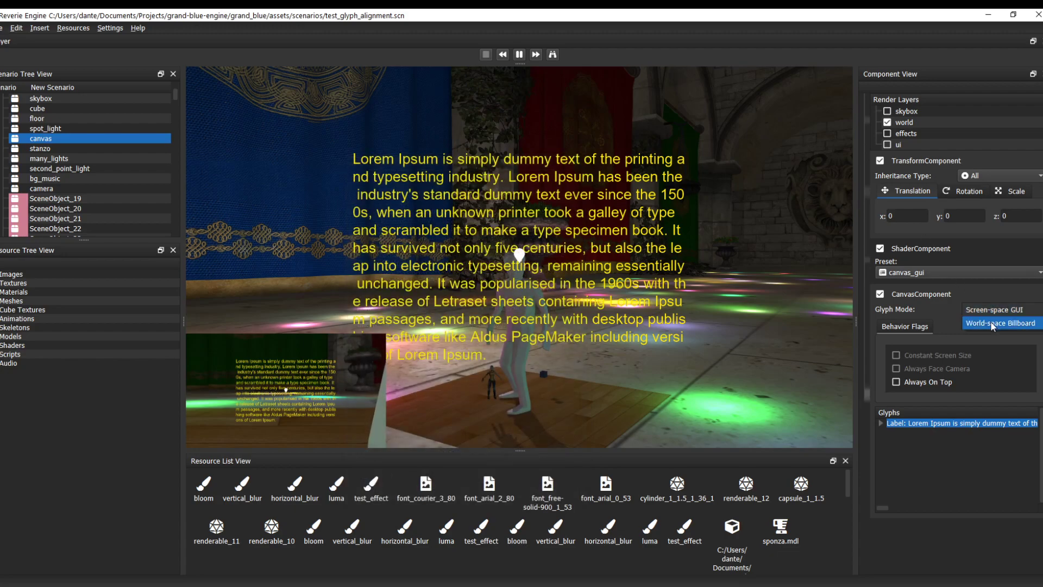
{"action": "left_click", "coordinate": [989, 321]}
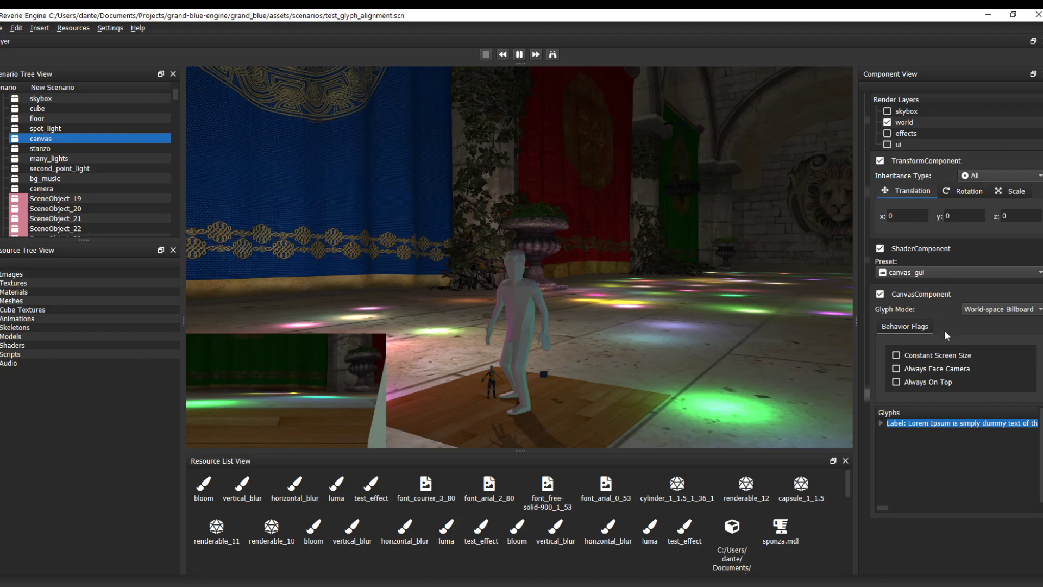
{"action": "left_click", "coordinate": [881, 423]}
Set the canvas scale to 100 for both x and y
{"action": "left_click", "coordinate": [1011, 190]}
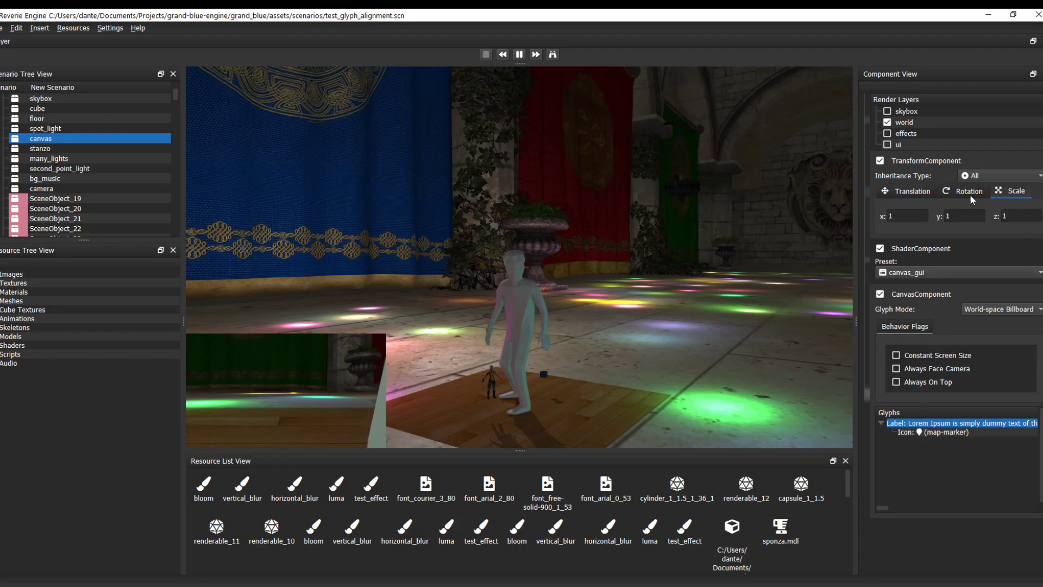
{"action": "left_click", "coordinate": [921, 216]}
{"action": "type", "text": "0"}
{"action": "left_click", "coordinate": [965, 216]}
{"action": "type", "text": "0"}
{"action": "left_click", "coordinate": [1024, 217]}
{"action": "left_click", "coordinate": [907, 218]}
{"action": "type", "text": "0"}
{"action": "left_click", "coordinate": [957, 217]}
{"action": "type", "text": "0"}
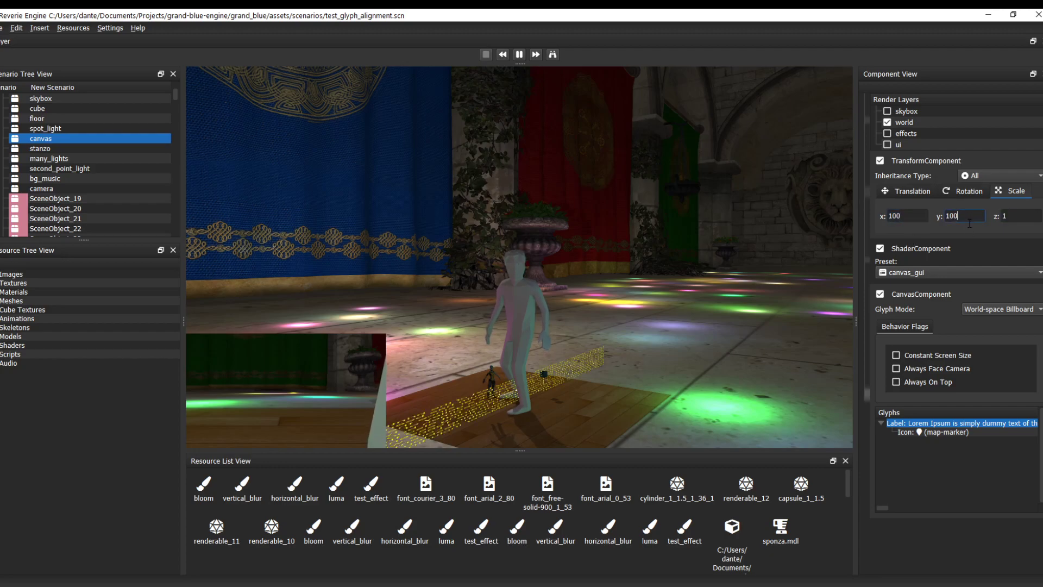
{"action": "left_click", "coordinate": [732, 299]}
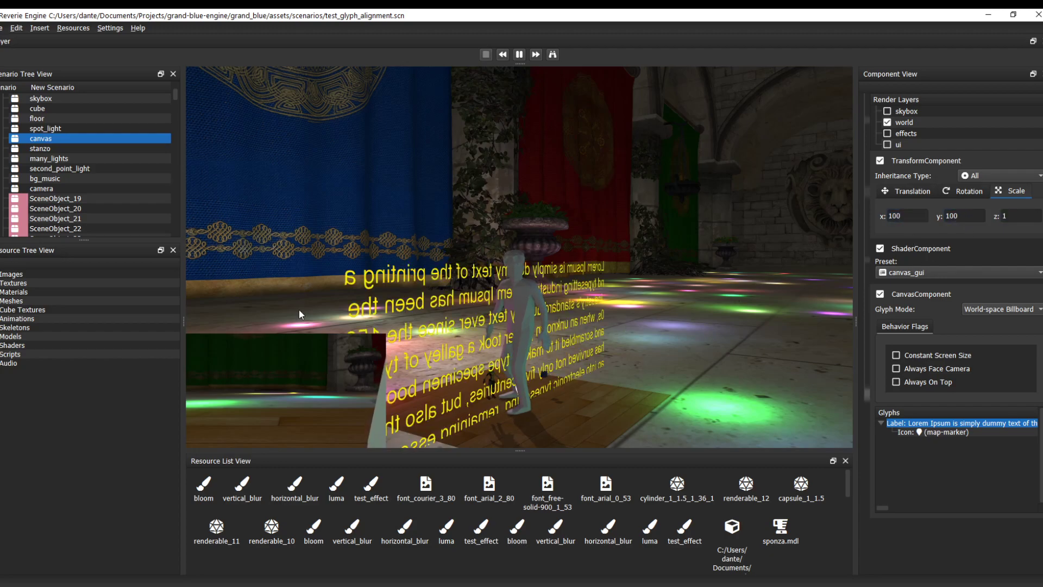
{"action": "key", "text": "Down"}
{"action": "key", "text": "Down"}
{"action": "key", "text": "Down"}
{"action": "key", "text": "Down"}
{"action": "key", "text": "Down"}
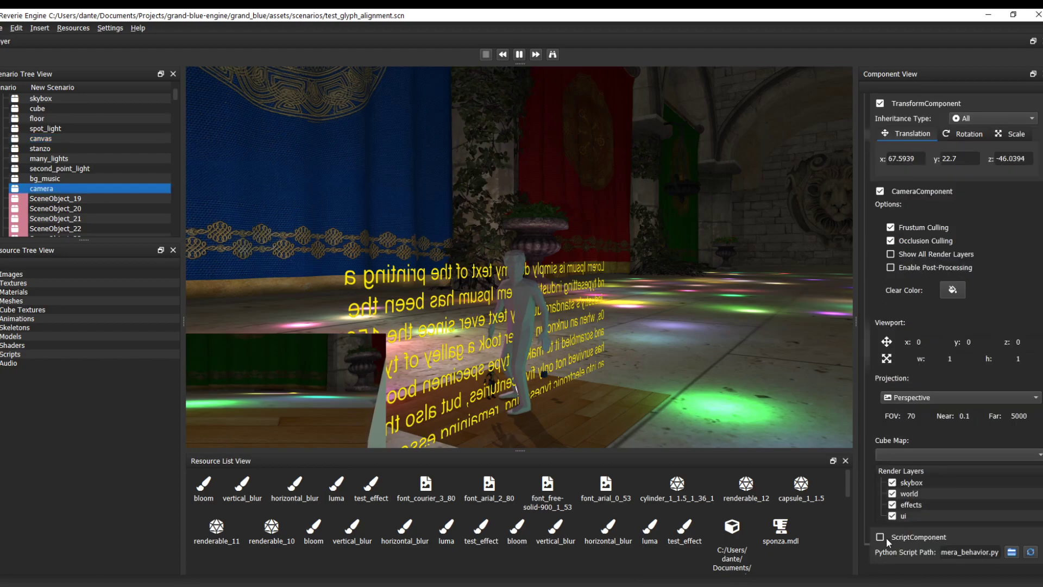
Enable the camera's script component and close the undocked Resource List View
{"action": "left_click", "coordinate": [880, 537]}
{"action": "double_click", "coordinate": [695, 461]}
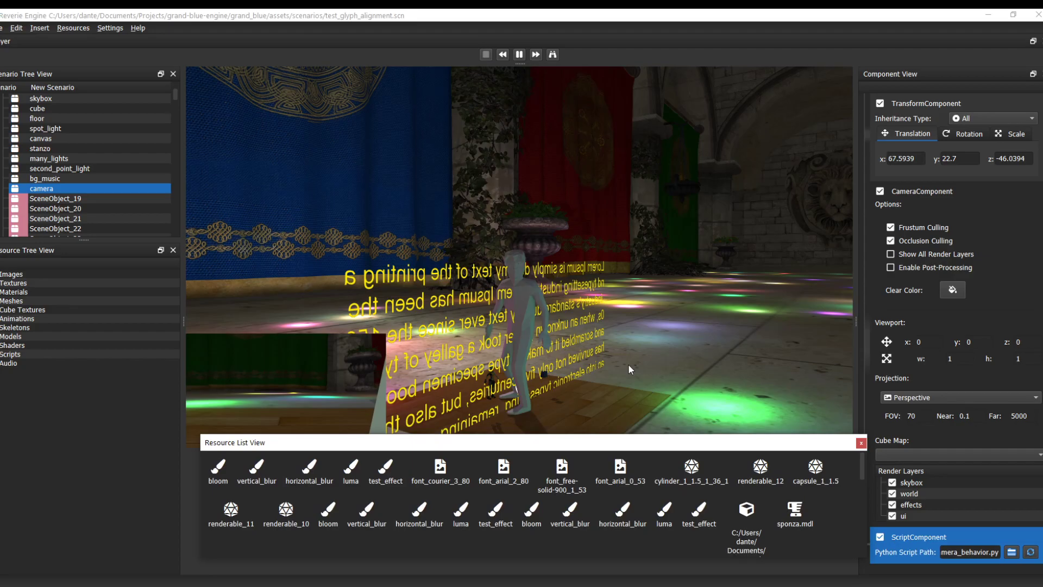
{"action": "left_click", "coordinate": [628, 361]}
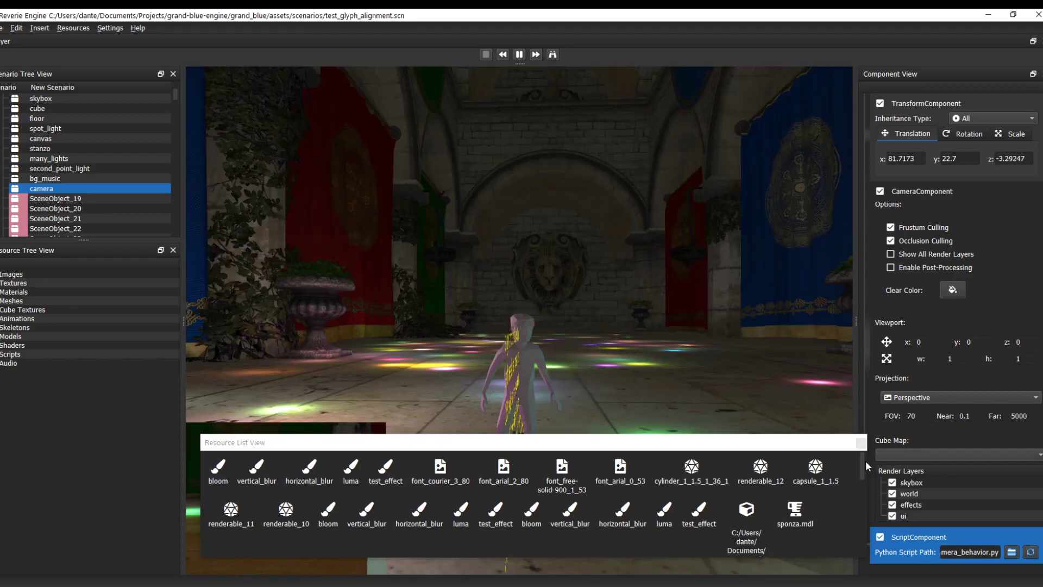
{"action": "left_click", "coordinate": [861, 442]}
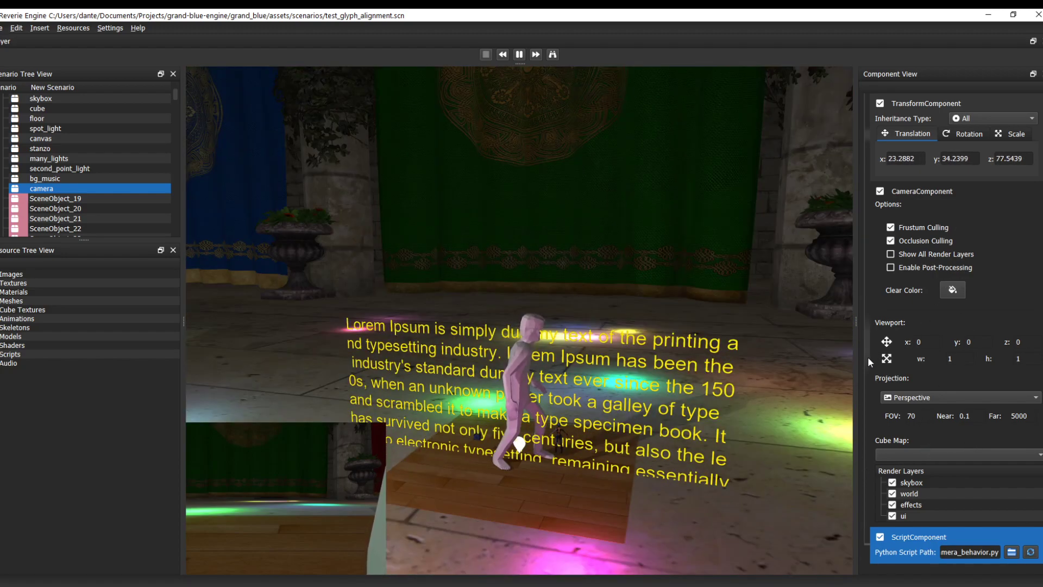
Inspect SceneObject_19's components in the Scenario Tree
{"action": "left_click", "coordinate": [64, 198]}
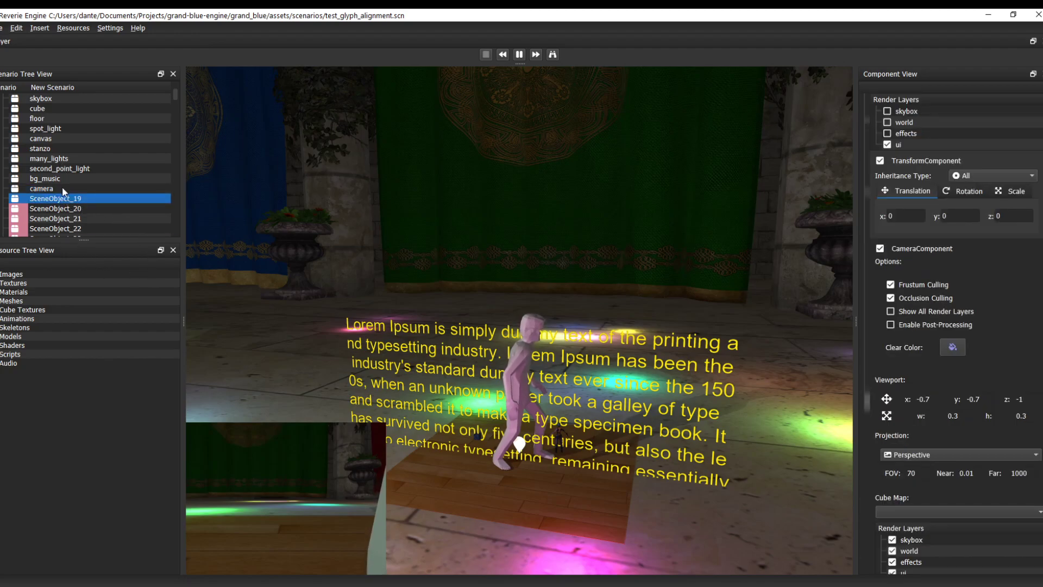
{"action": "left_click", "coordinate": [62, 189]}
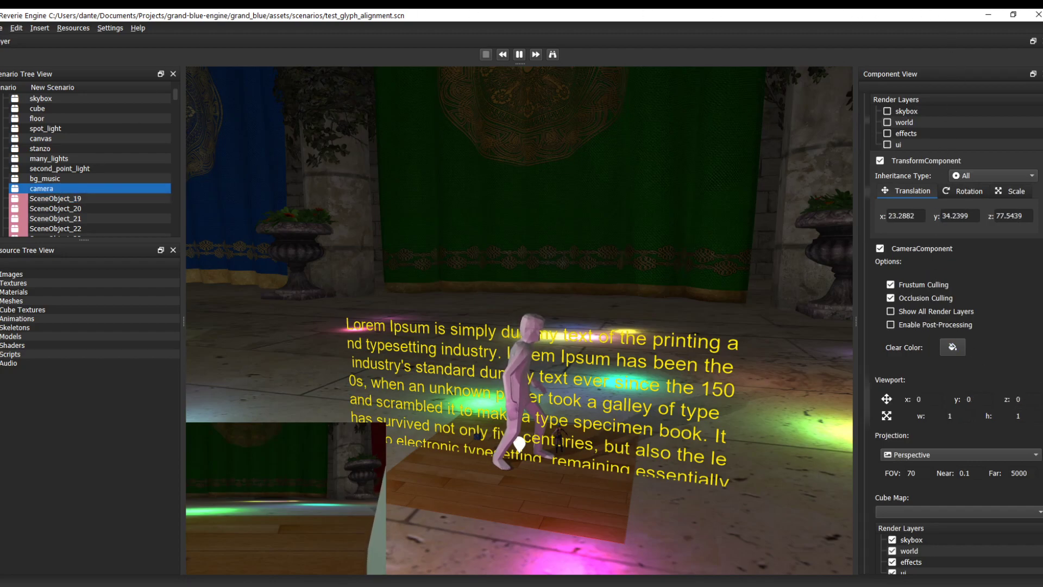
{"action": "scroll", "coordinate": [1039, 478], "scroll_direction": "down", "scroll_amount": 2}
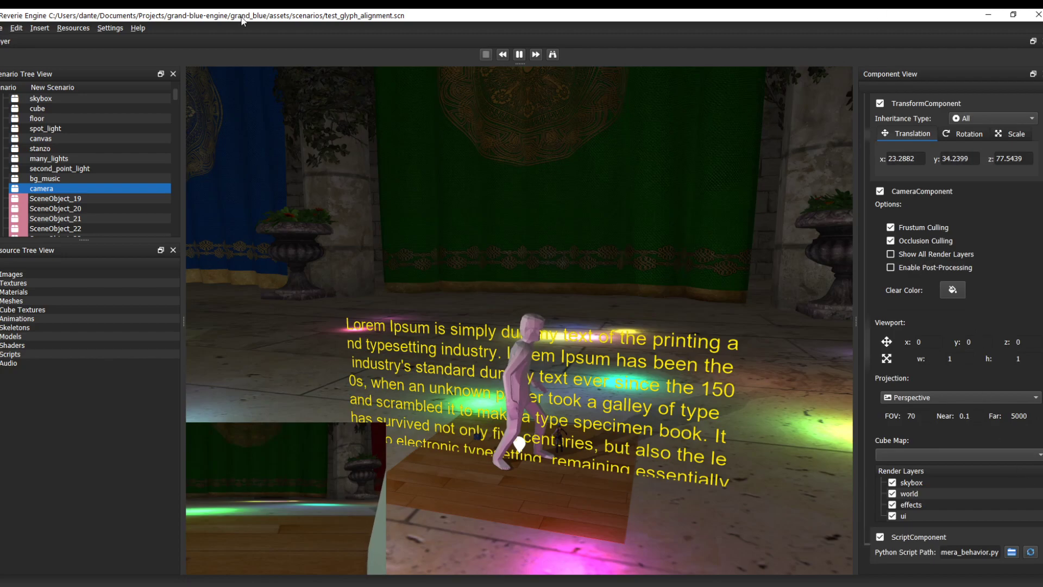
Open the canvas's Lorem Ipsum label glyph editor and move it left to uncover the text
{"action": "left_click", "coordinate": [44, 140]}
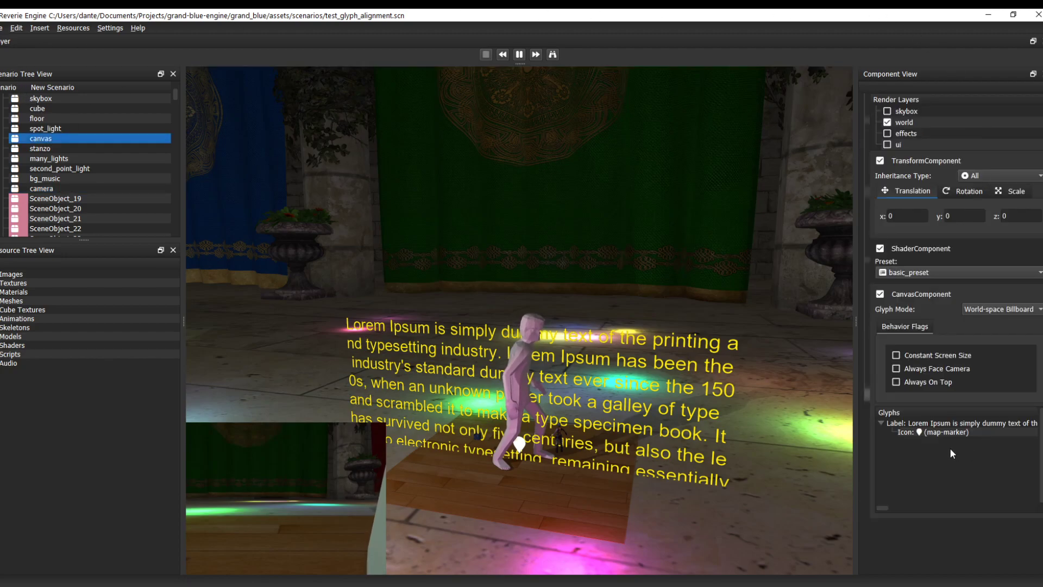
{"action": "left_click", "coordinate": [906, 424]}
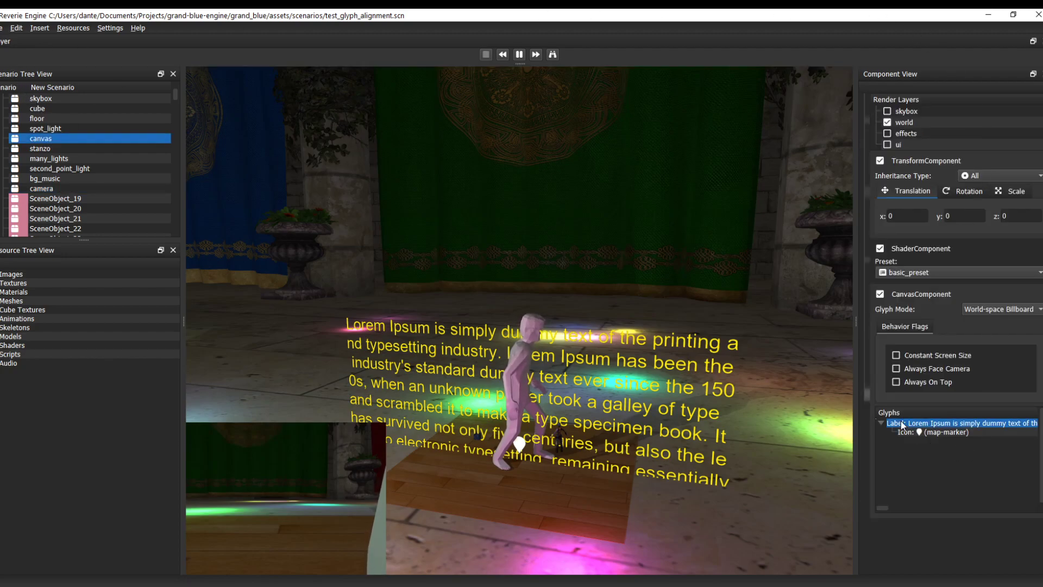
{"action": "left_click", "coordinate": [911, 432]}
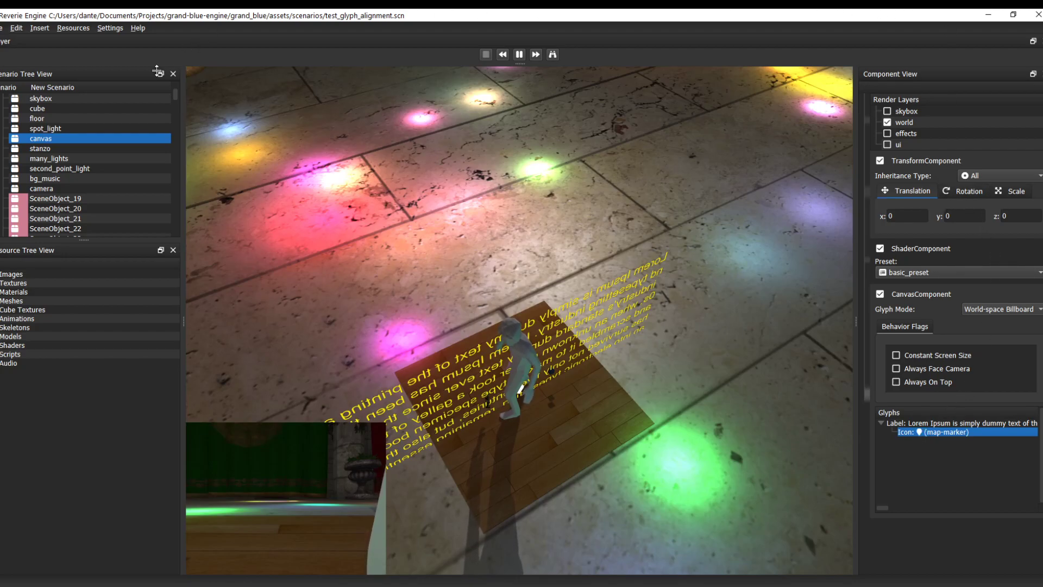
{"action": "left_click_drag", "start_coordinate": [209, 164], "coordinate": [208, 253]}
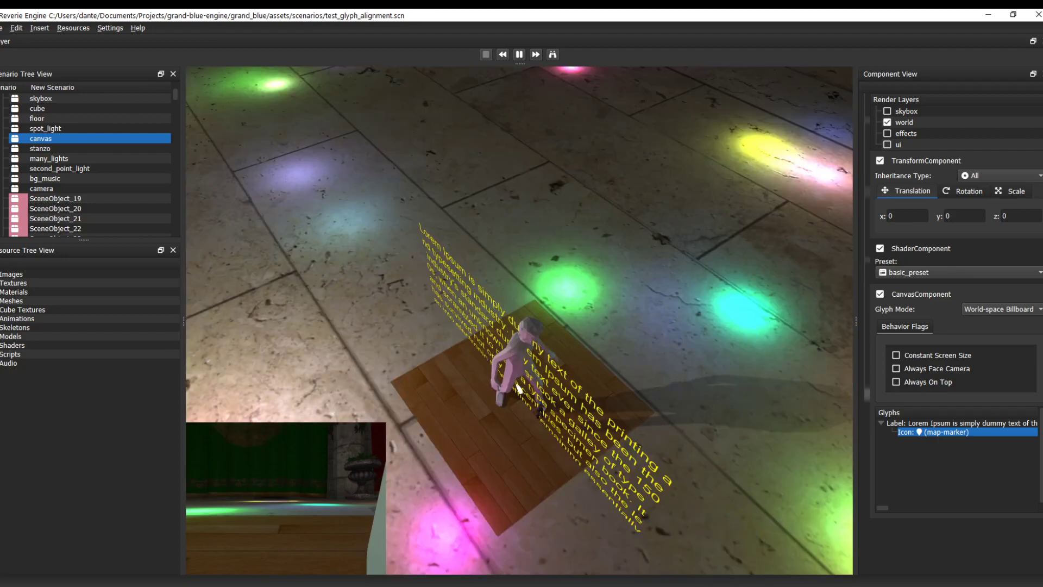
{"action": "double_click", "coordinate": [915, 423]}
{"action": "left_click_drag", "start_coordinate": [437, 159], "coordinate": [102, 144]}
{"action": "left_click", "coordinate": [124, 467]}
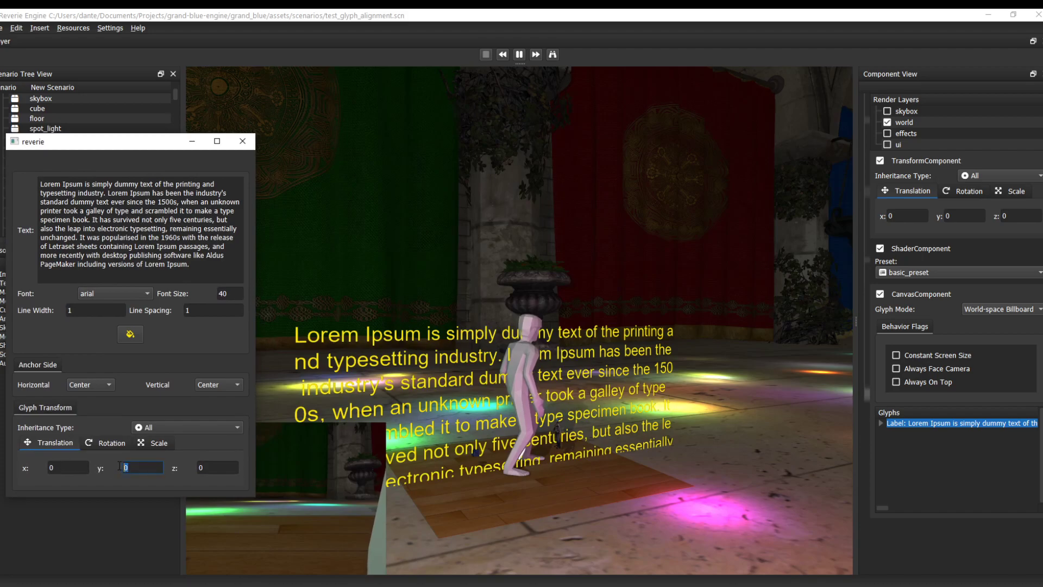
Try y translation offsets of 5, 1 and 0.01 on the Lorem Ipsum label
{"action": "left_click", "coordinate": [218, 466]}
{"action": "left_click", "coordinate": [117, 467]}
{"action": "type", "text": "1"}
{"action": "key", "text": "Tab"}
{"action": "left_click", "coordinate": [116, 465]}
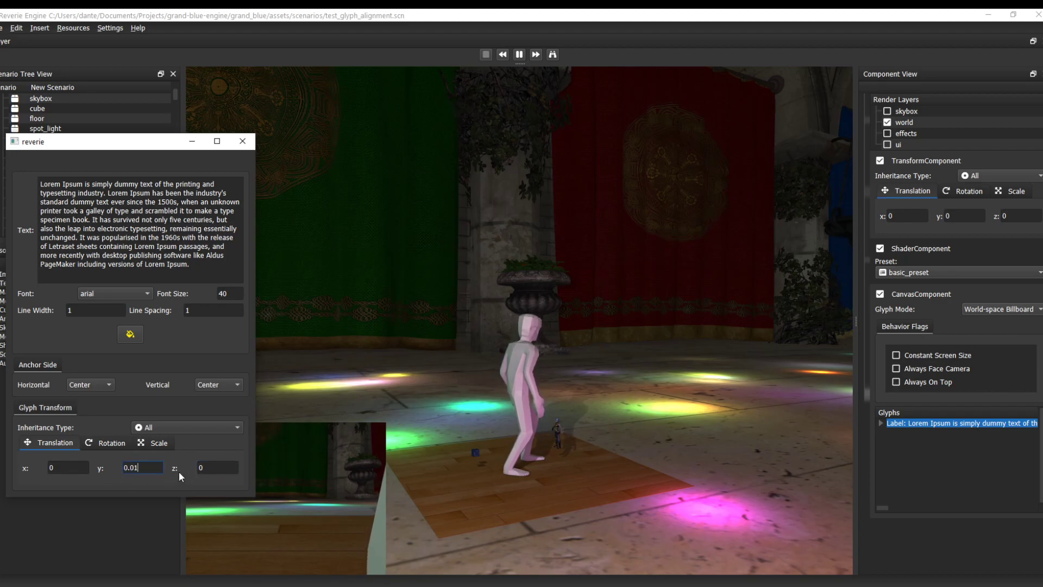
{"action": "left_click", "coordinate": [224, 466]}
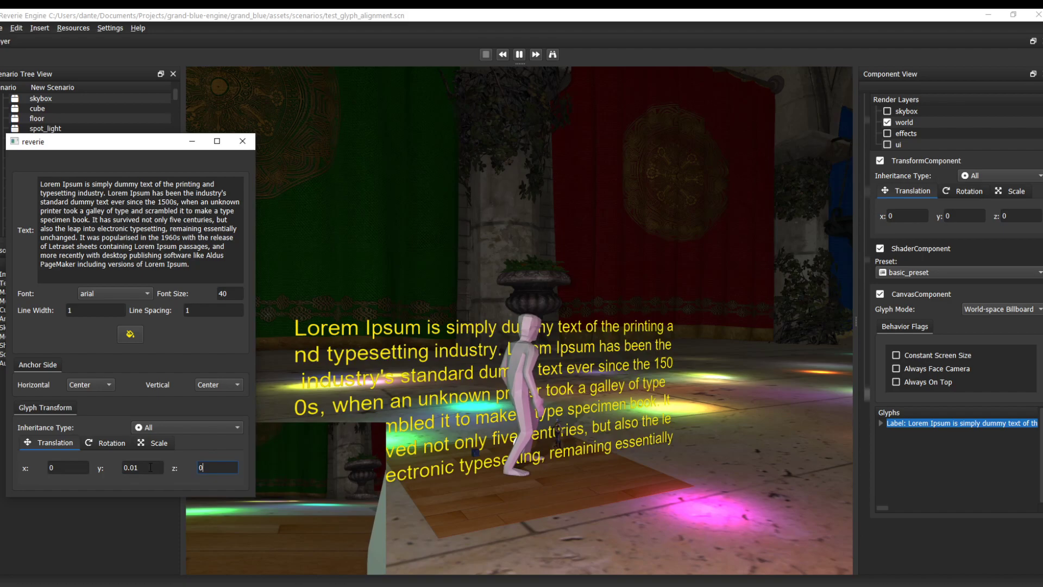
Try 0.02, then settle the label's y translation at 0.05
{"action": "left_click", "coordinate": [137, 468]}
{"action": "type", "text": "0.02"}
{"action": "left_click", "coordinate": [215, 465]}
{"action": "left_click", "coordinate": [155, 467]}
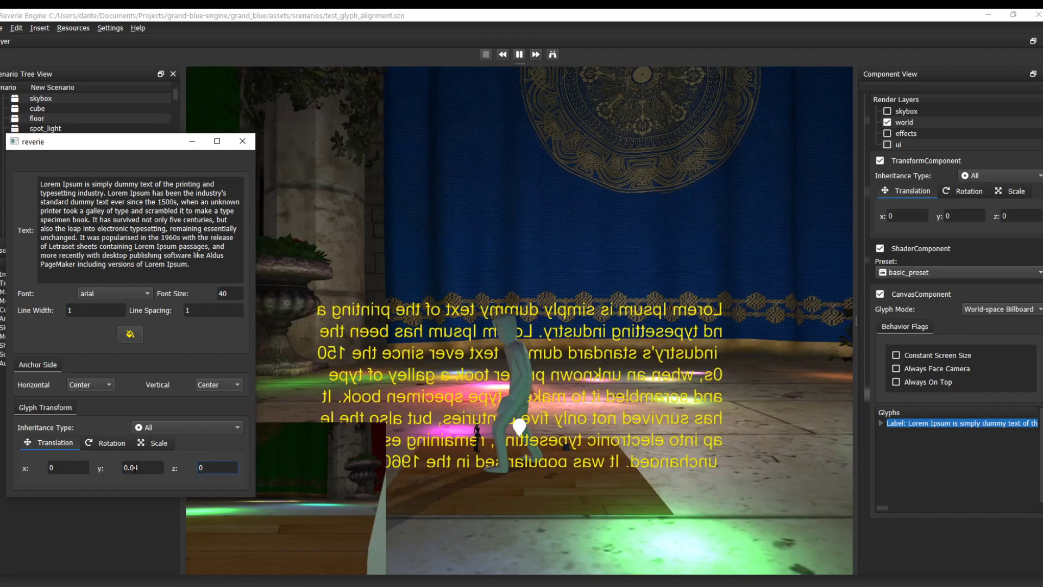
{"action": "left_click", "coordinate": [138, 467]}
{"action": "key", "text": "BackSpace"}
{"action": "type", "text": "5"}
{"action": "left_click", "coordinate": [214, 467]}
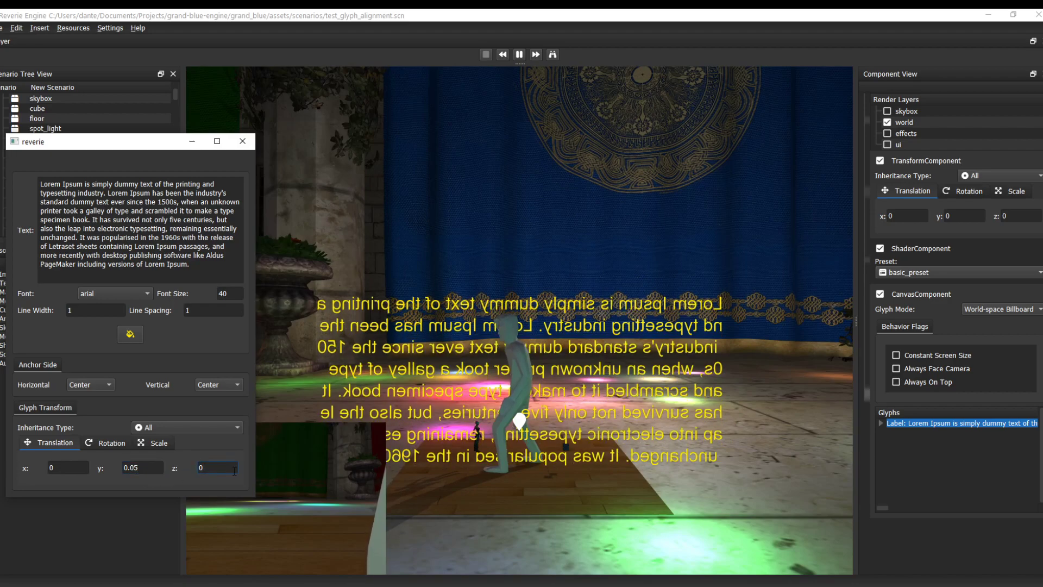